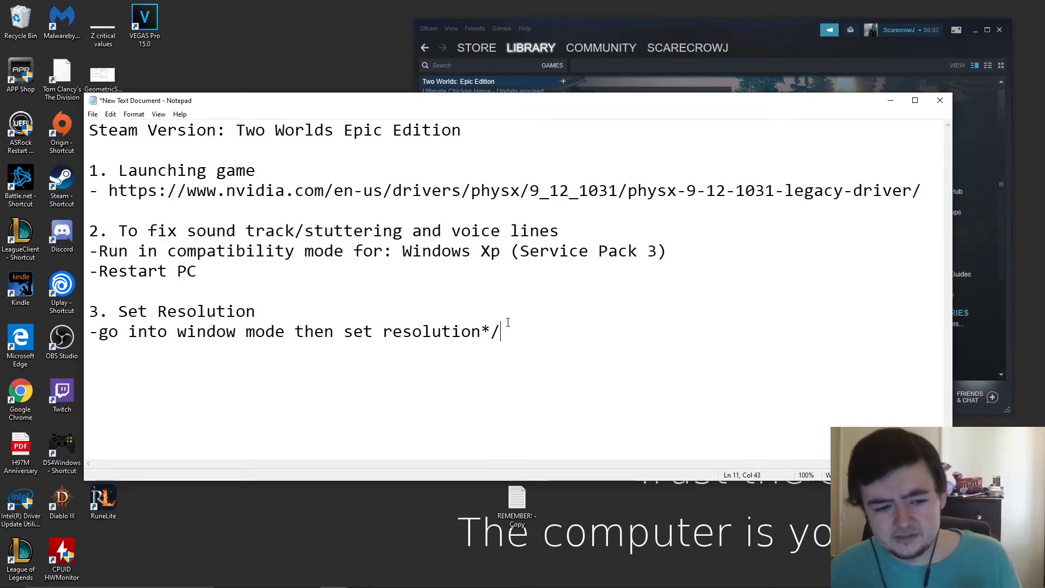
Step: Delete the trailing '*/' after 'set resolution' and select the PhysX driver URL on line 4
key(BackSpace)
key(BackSpace)
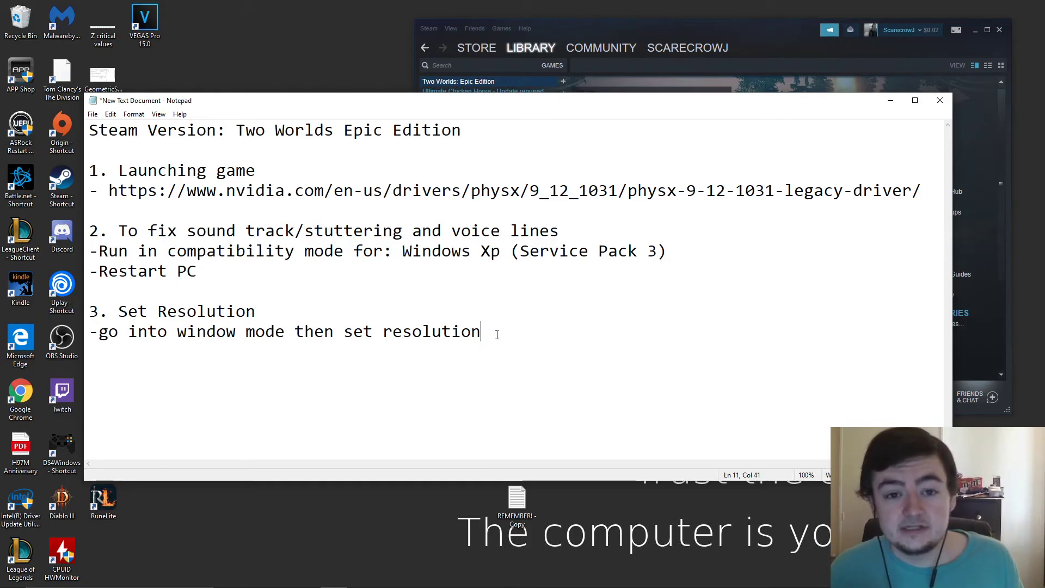
drag(489, 333, 519, 339)
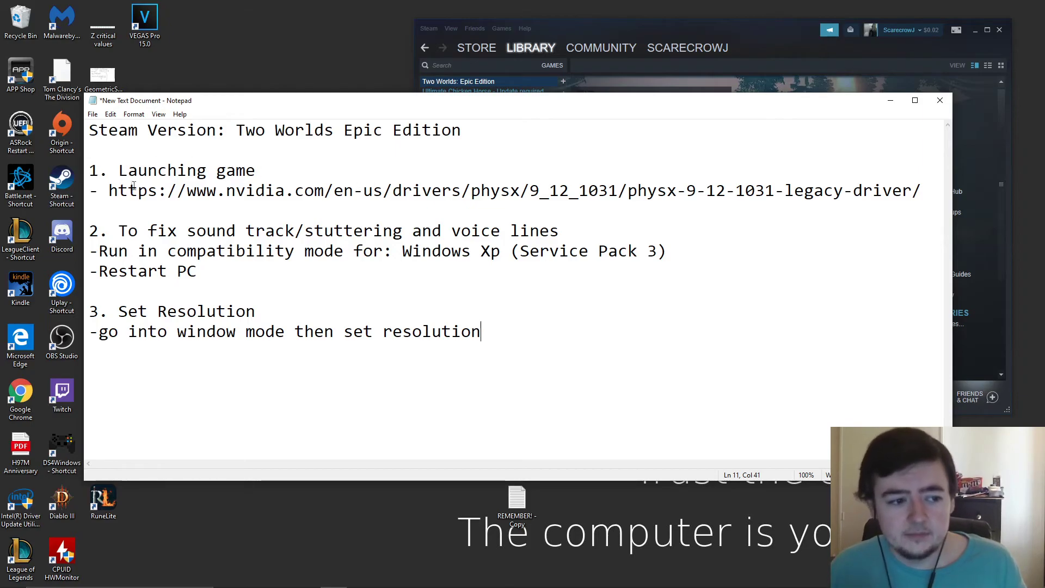
drag(109, 191, 922, 196)
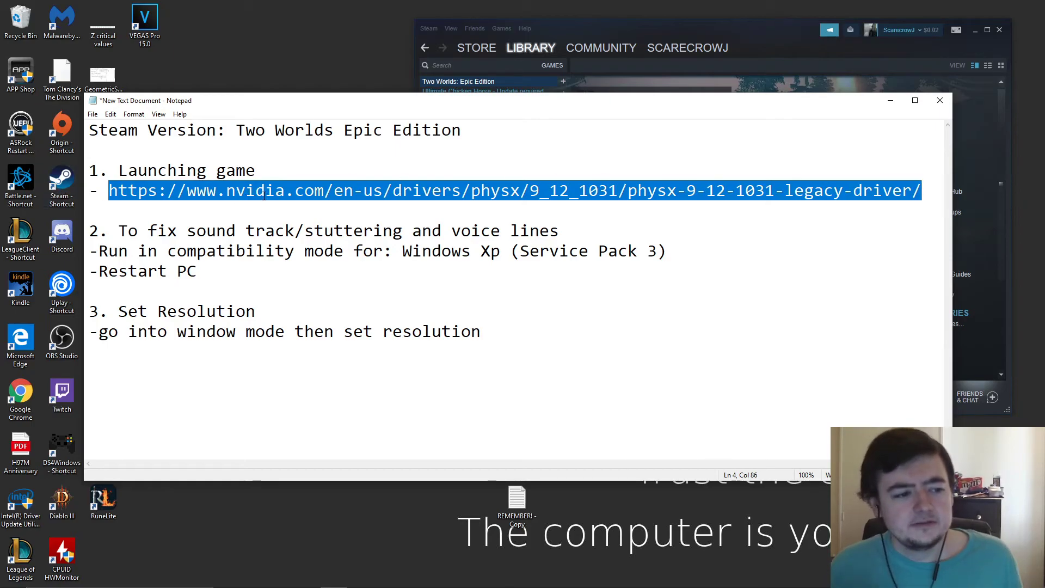
mouse_move(332, 584)
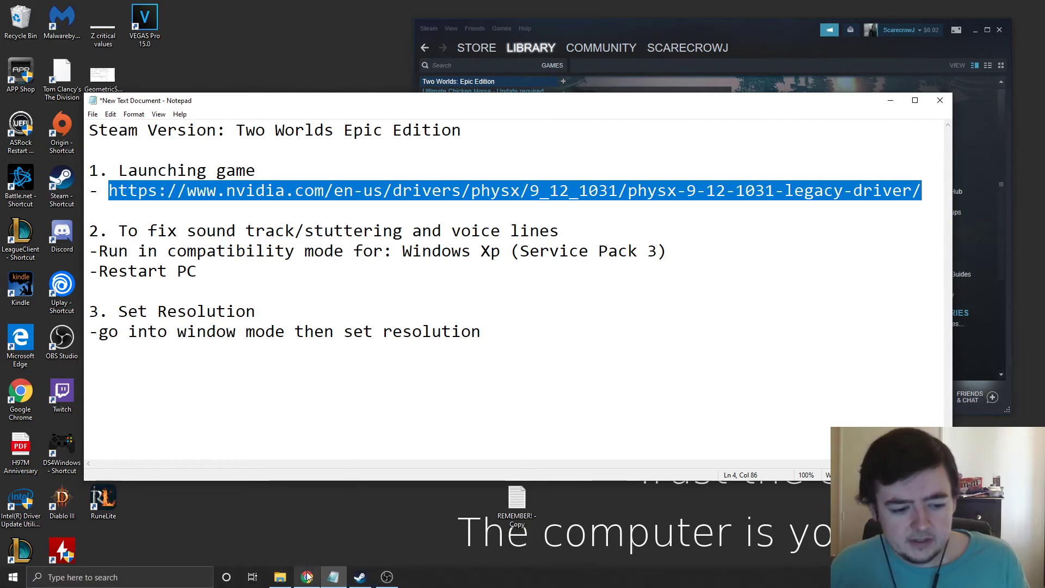
Step: Bring Chrome's NVIDIA PhysX Legacy System Software 9.12.1031 download page to the front
click(308, 576)
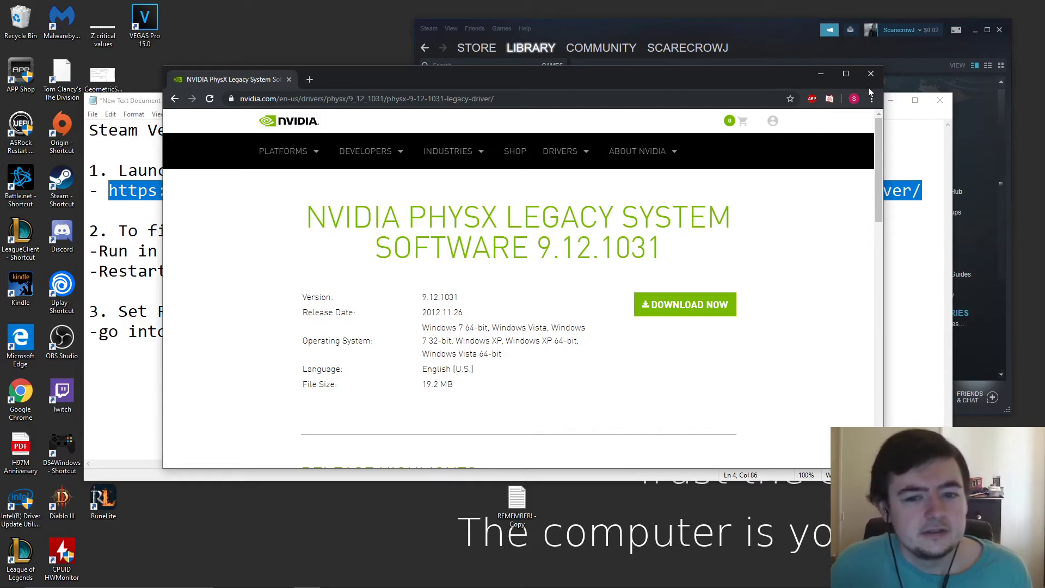
Step: Browse Two Worlds' local files from Steam and open the installers folder
click(822, 75)
click(811, 64)
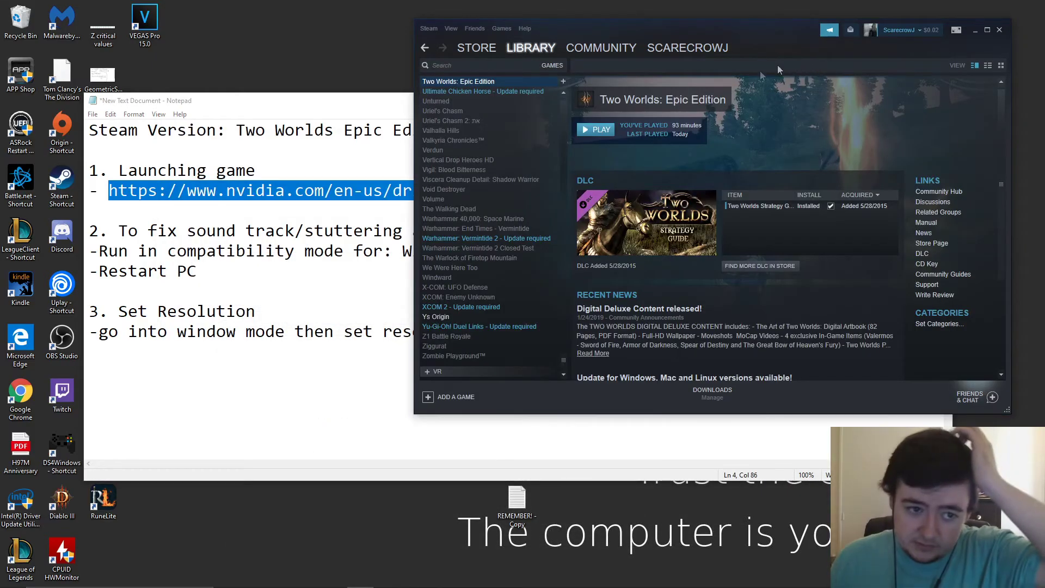
right_click(488, 83)
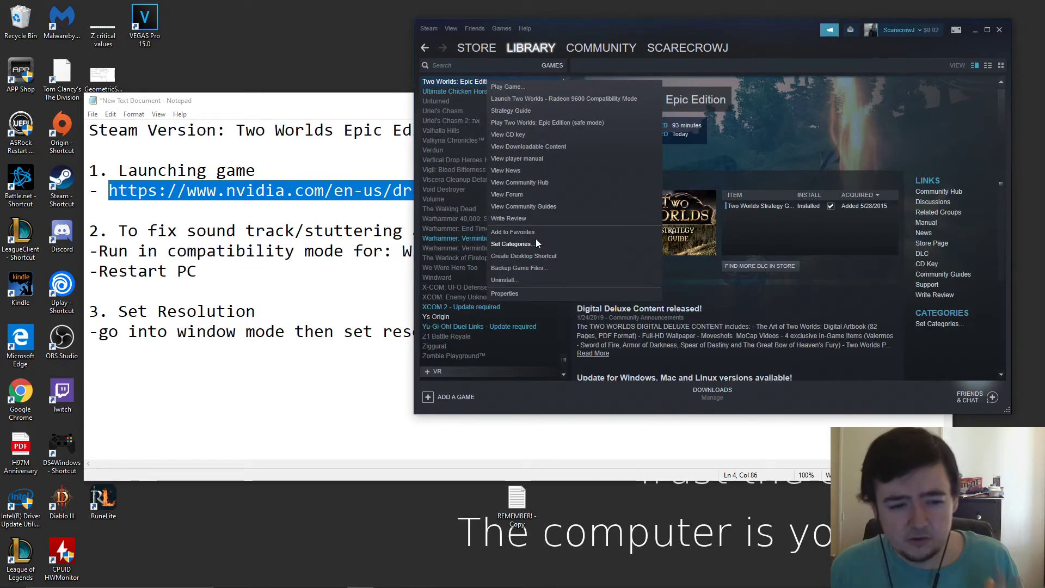
click(522, 294)
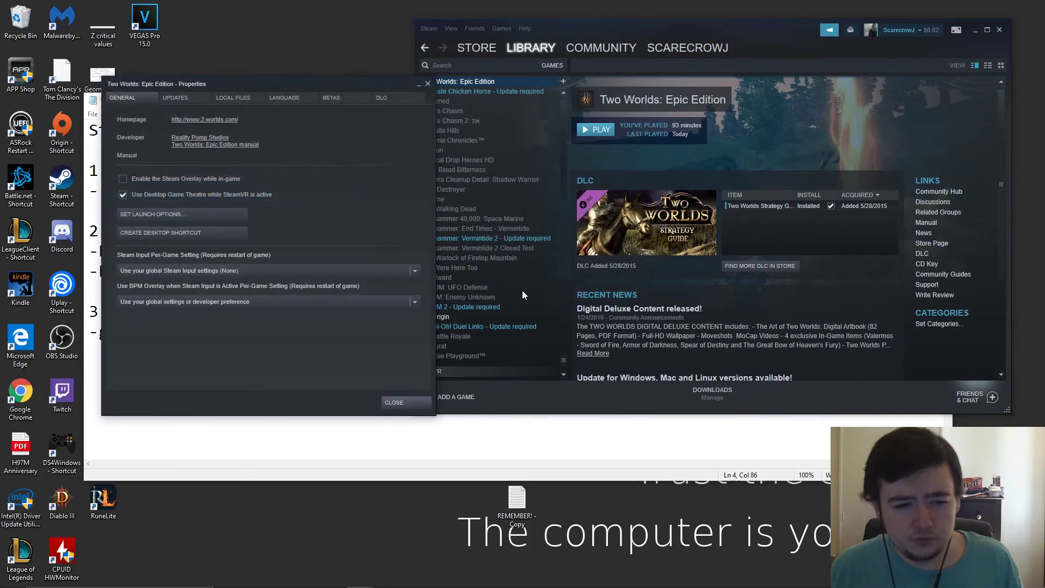
click(235, 98)
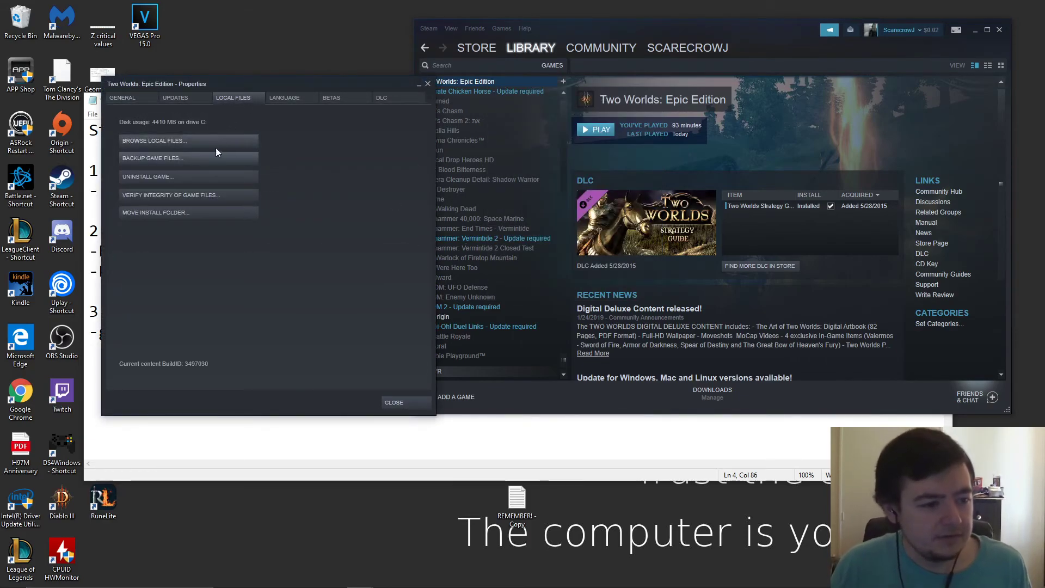
click(191, 141)
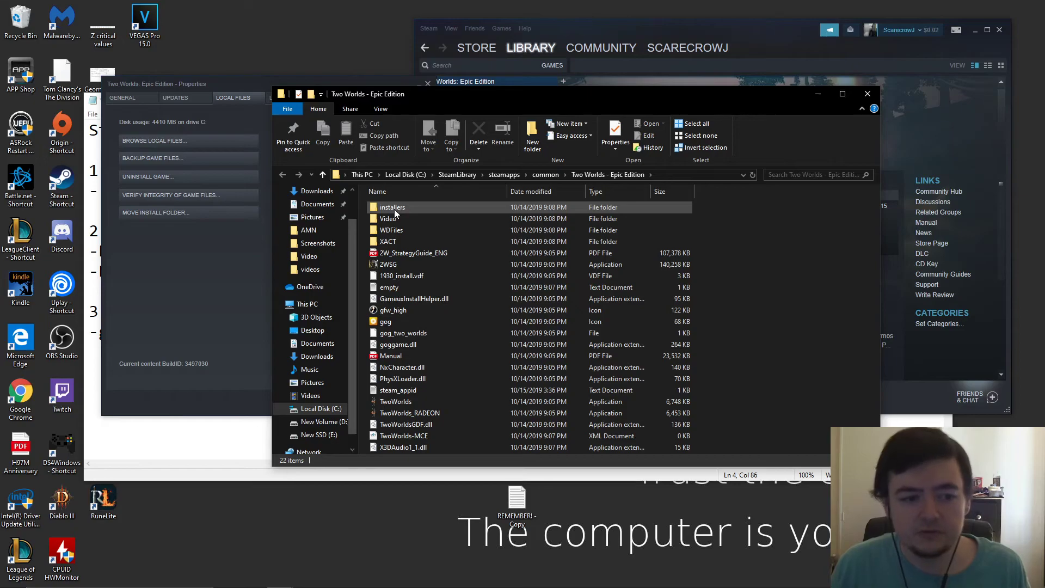
double_click(395, 209)
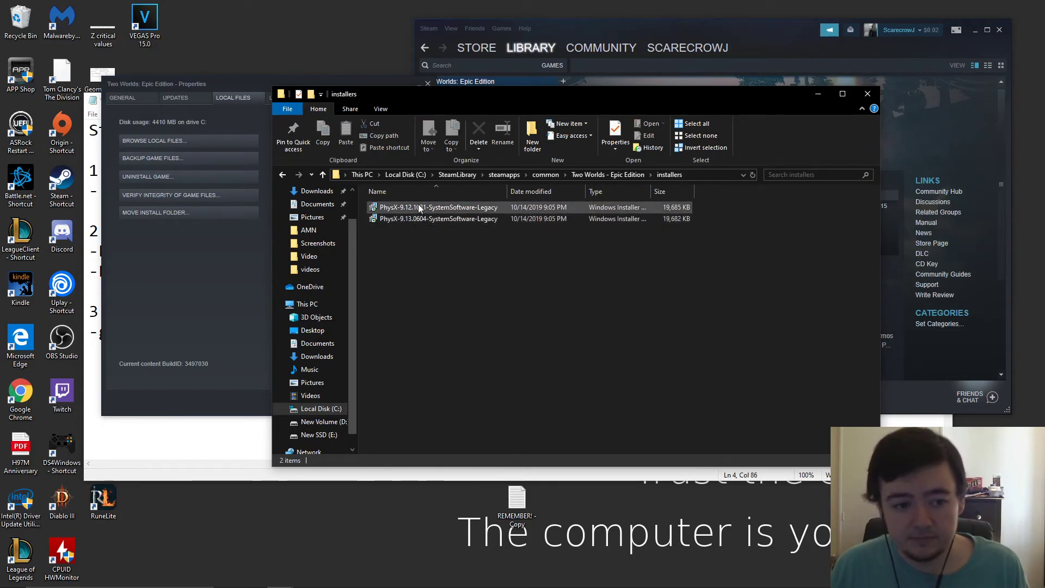
Step: Close the installers folder and game properties, returning to the Notepad notes
click(867, 94)
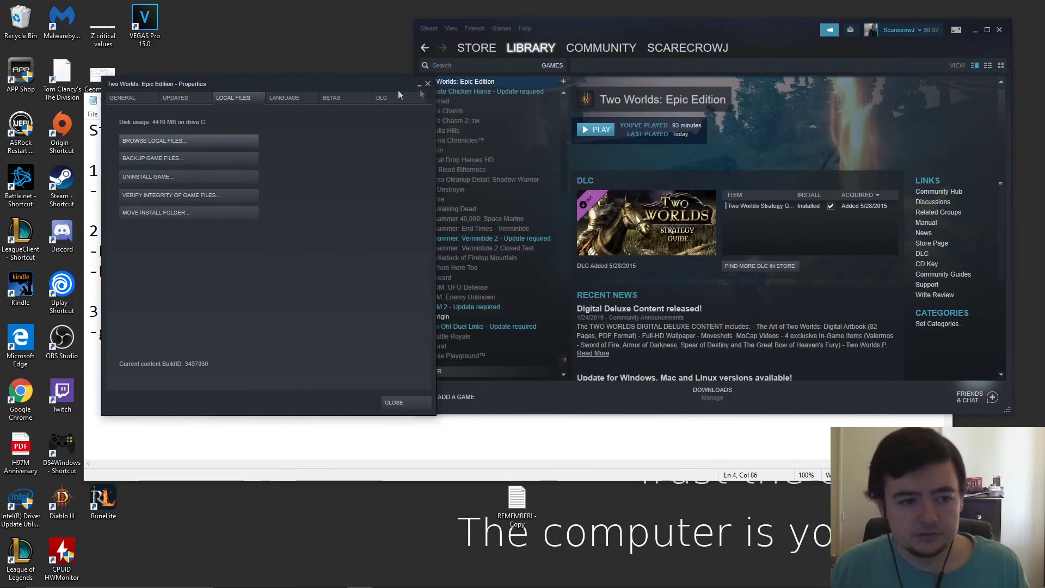
click(428, 84)
click(318, 103)
Step: Select the Windows XP SP3 compatibility step in the notes
click(224, 274)
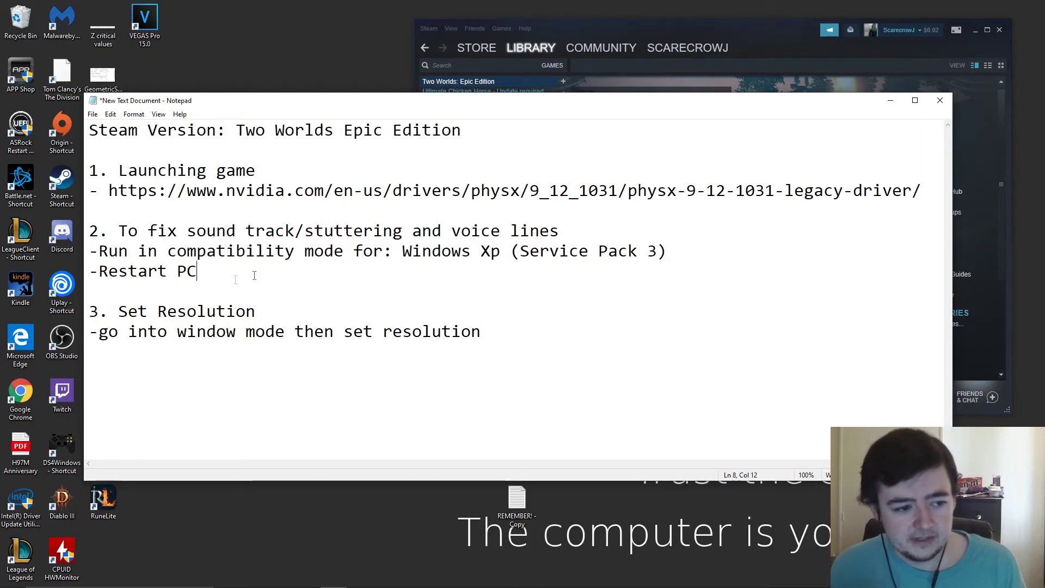
drag(98, 251, 662, 254)
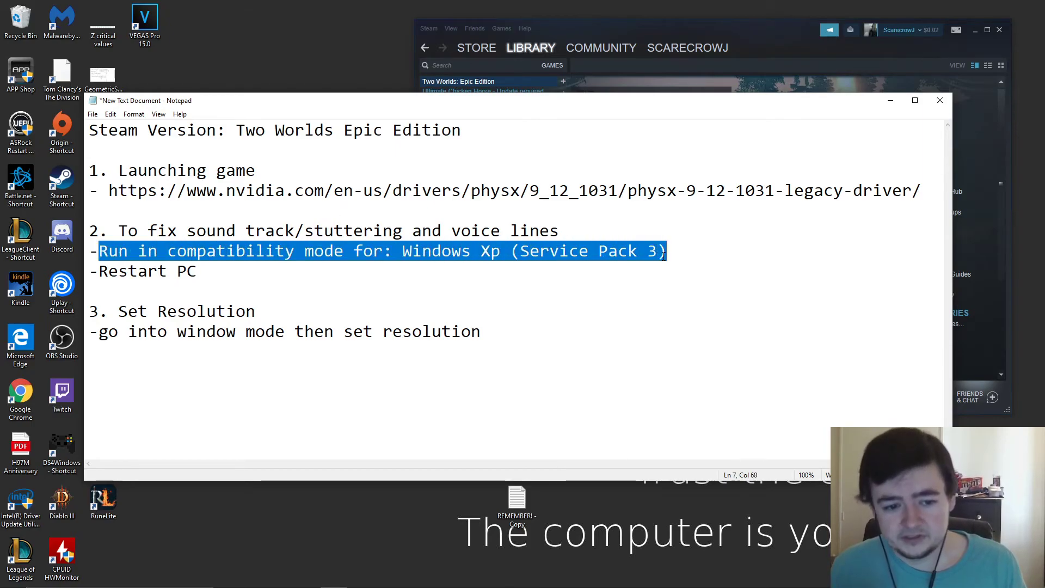
click(654, 30)
Step: Open the Two Worlds install folder via Steam and bring up TwoWorlds.exe's context menu
right_click(470, 82)
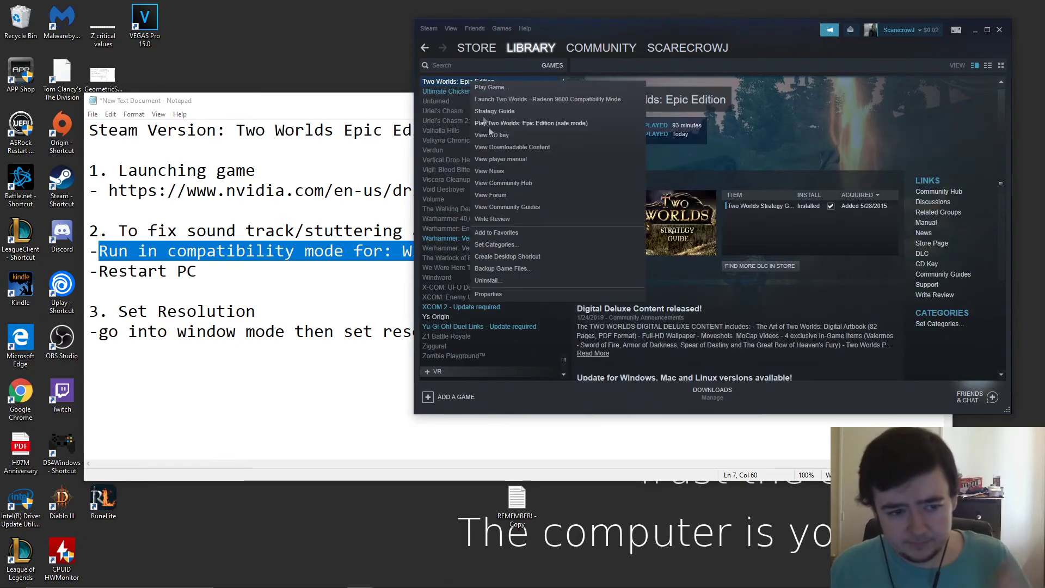
click(511, 295)
click(232, 97)
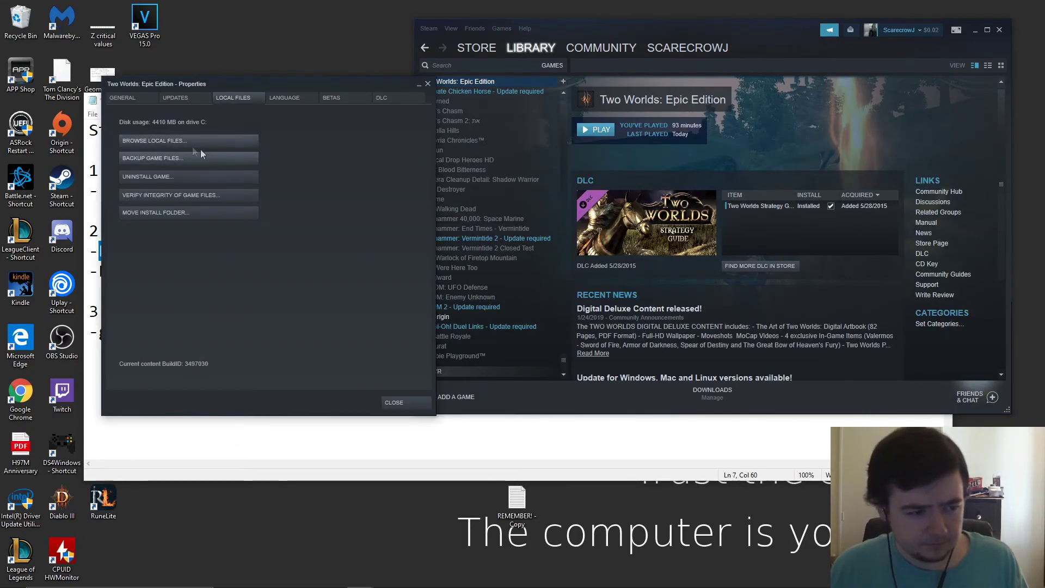
click(168, 143)
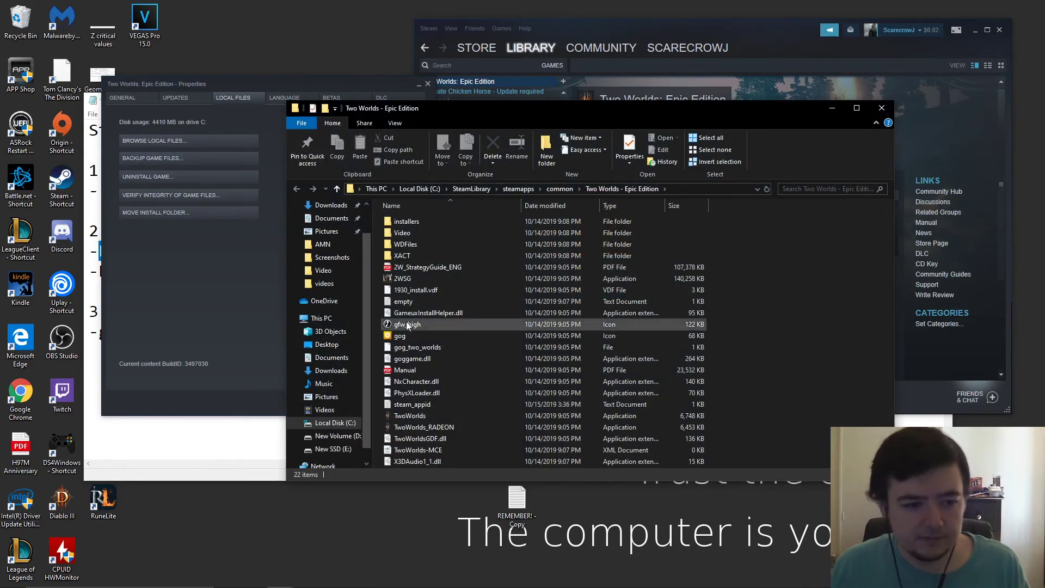
right_click(421, 416)
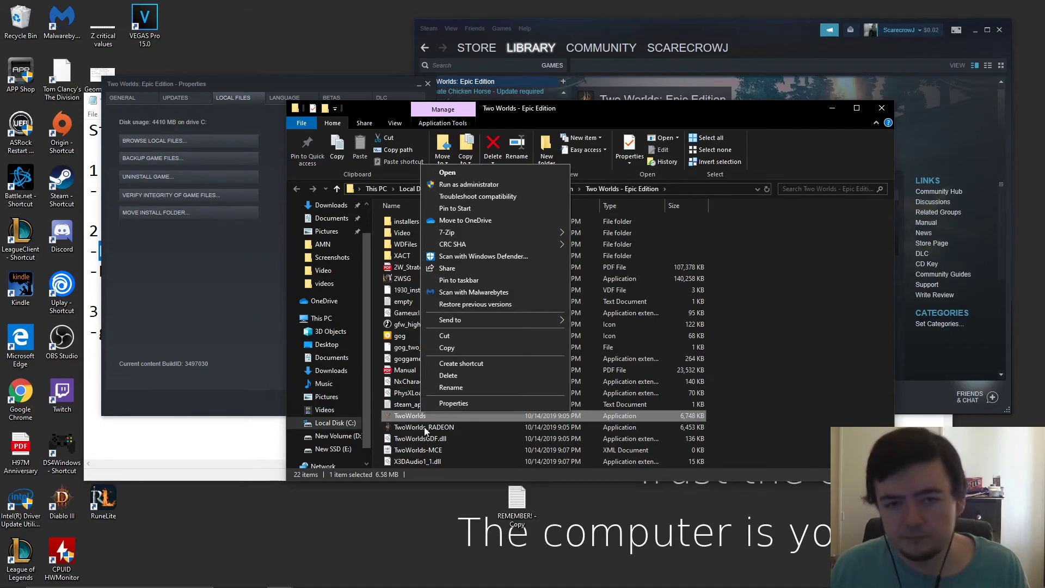
Step: Set TwoWorlds.exe to Windows XP (Service Pack 3) compatibility mode and close the install folder
click(452, 403)
click(525, 332)
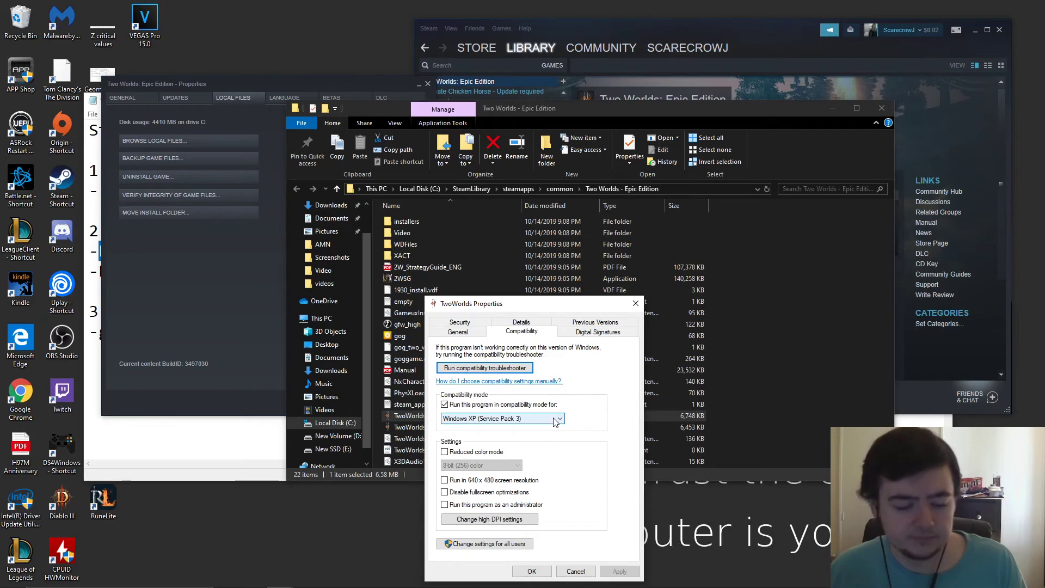
click(531, 570)
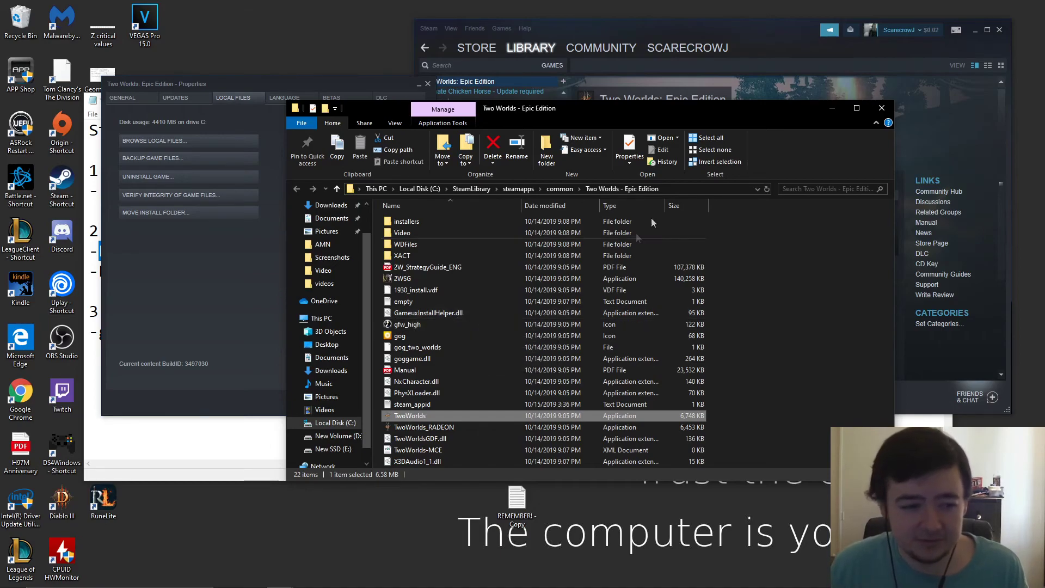
click(882, 107)
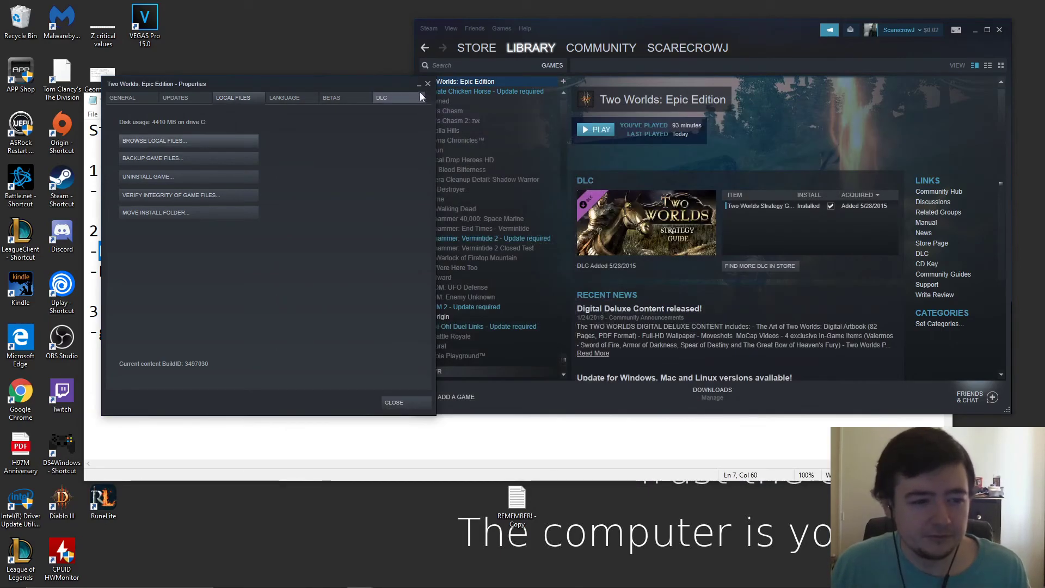
Step: Launch Two Worlds: Epic Edition from Steam and open the install's Video subfolder
click(427, 85)
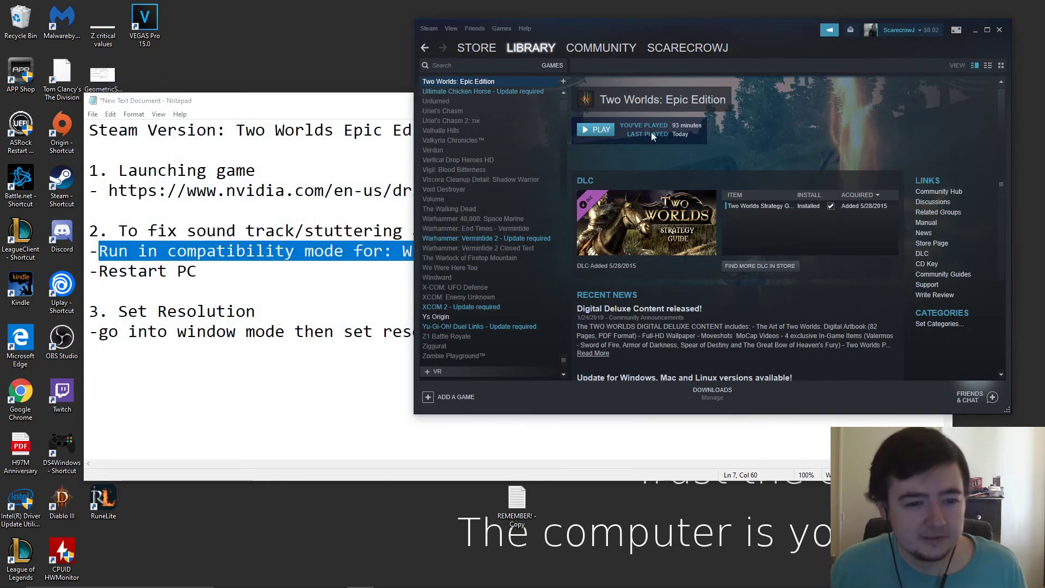
click(599, 129)
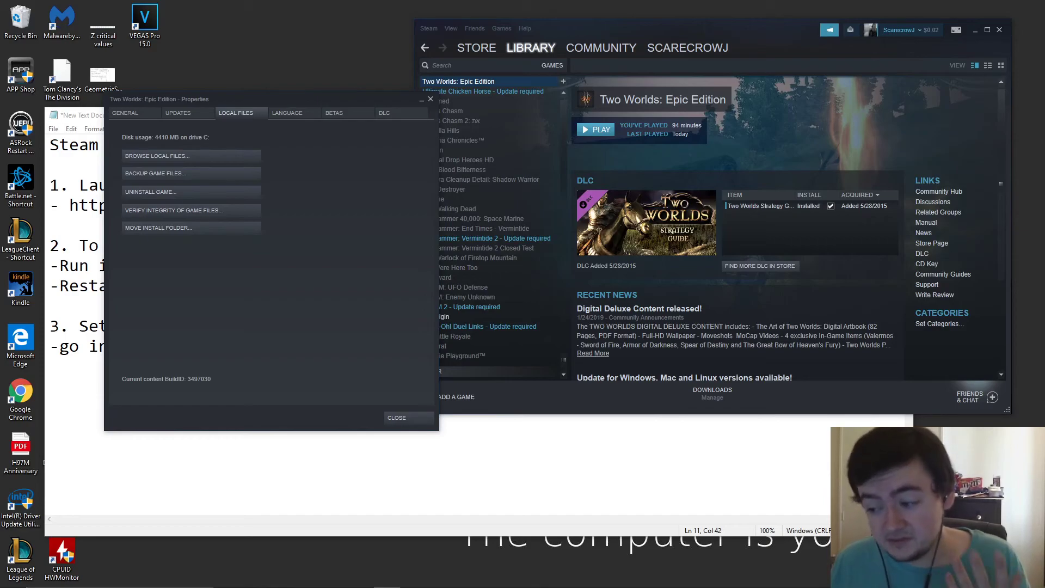
click(146, 155)
double_click(376, 204)
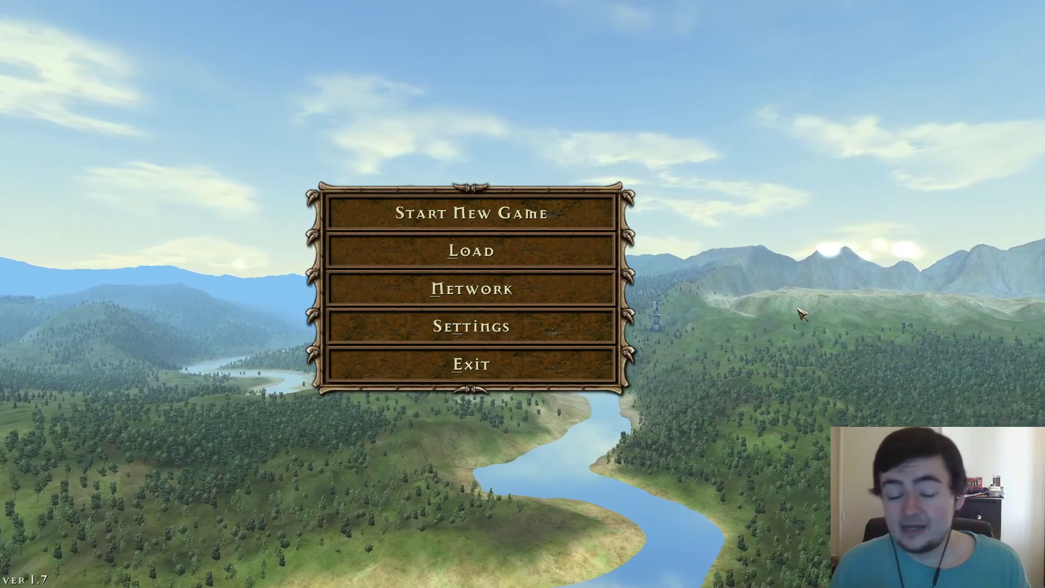
Step: Review the Sound settings, go back to the main menu, and quit Two Worlds
click(533, 325)
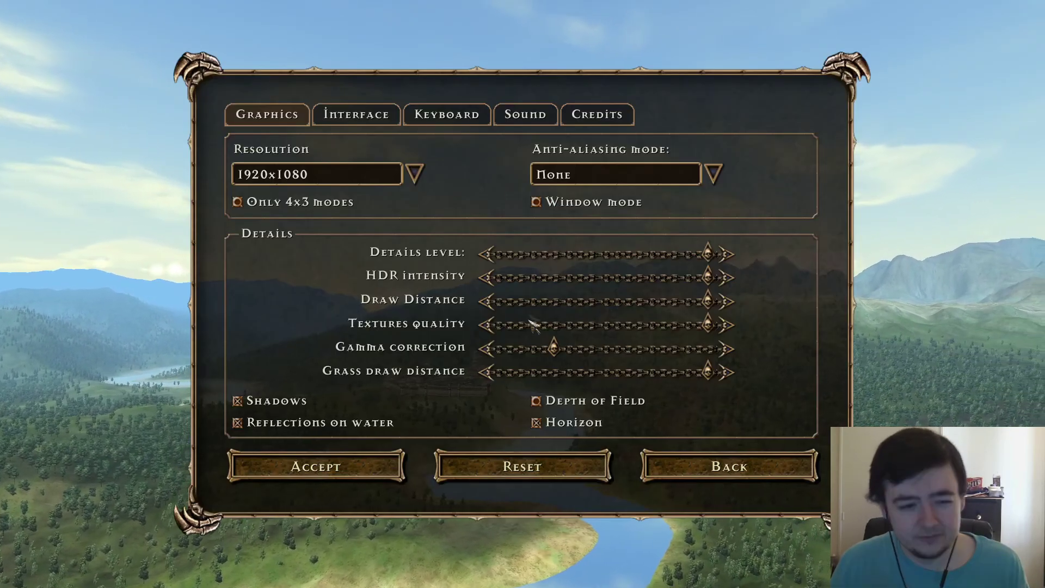
click(524, 114)
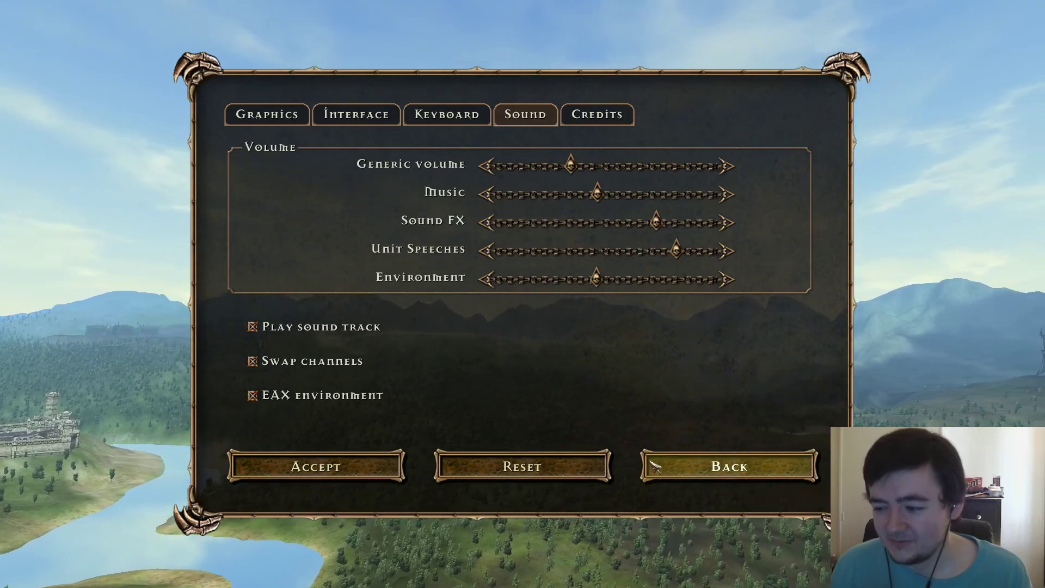
click(684, 470)
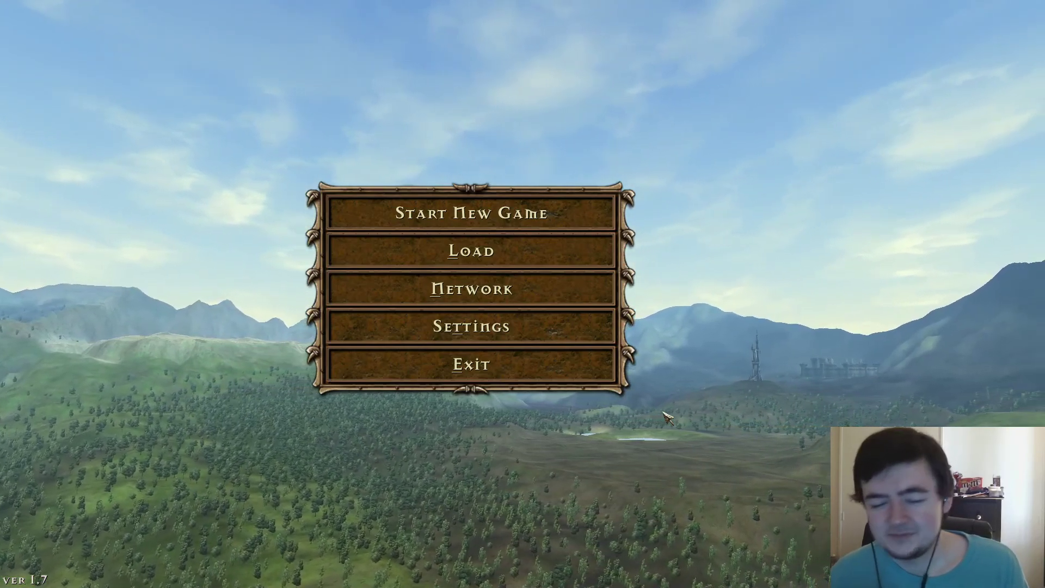
click(527, 373)
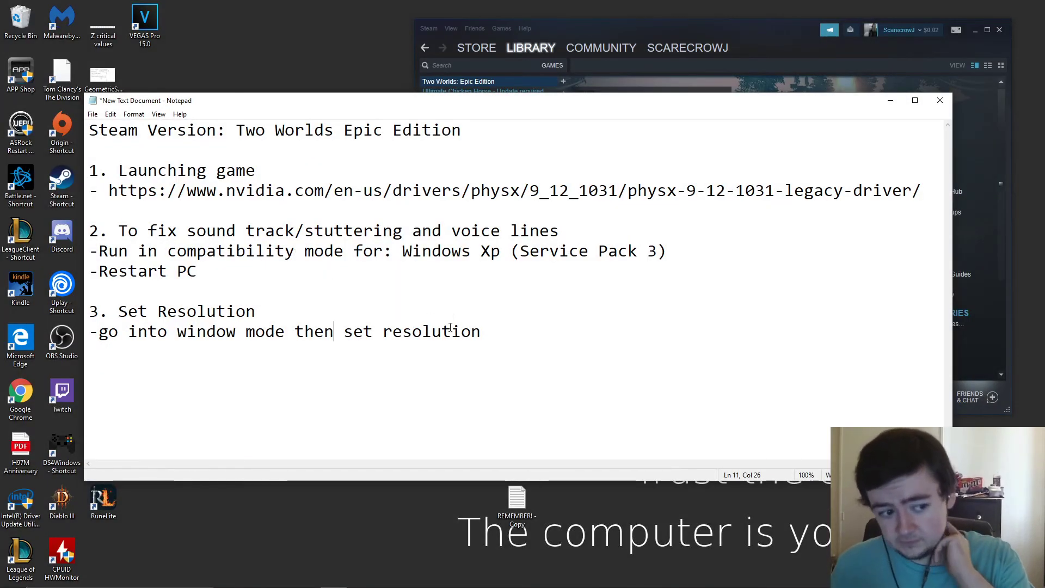
Step: Relaunch Two Worlds: Epic Edition from the Steam library
click(635, 25)
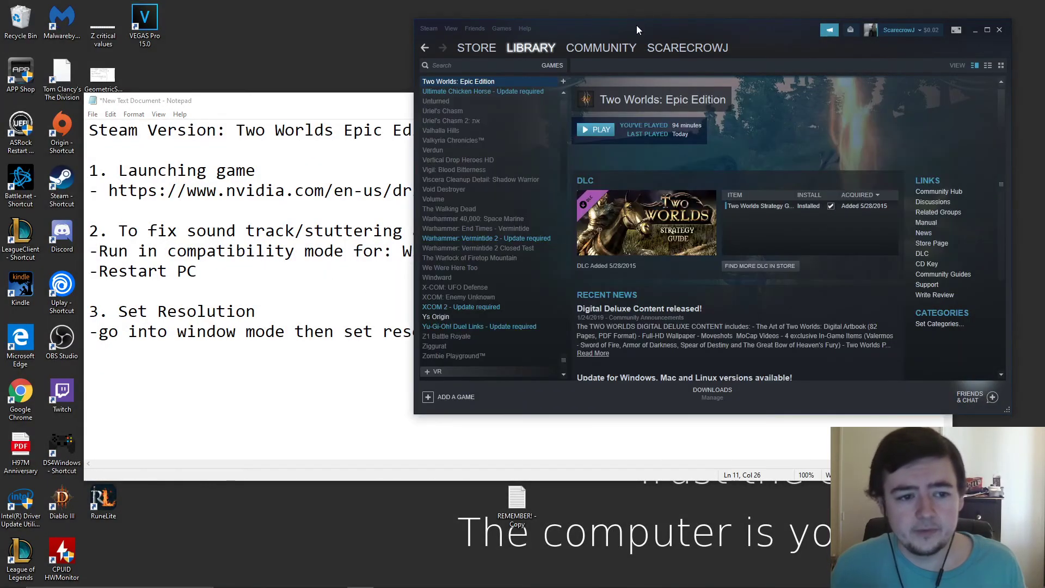
mouse_move(634, 40)
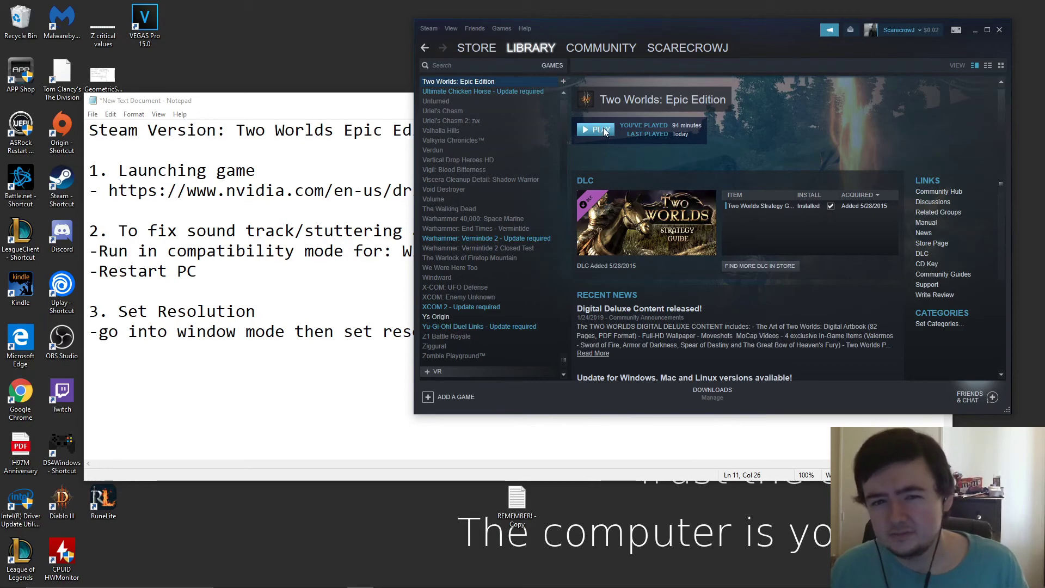
click(601, 130)
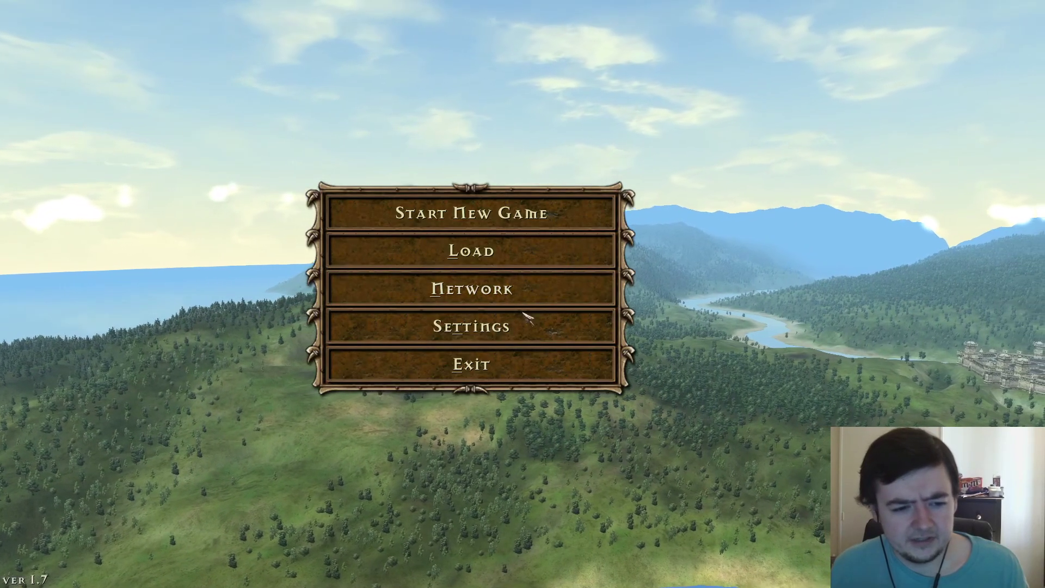
Step: Turn on window mode in the game settings and keep the changed video settings
click(528, 318)
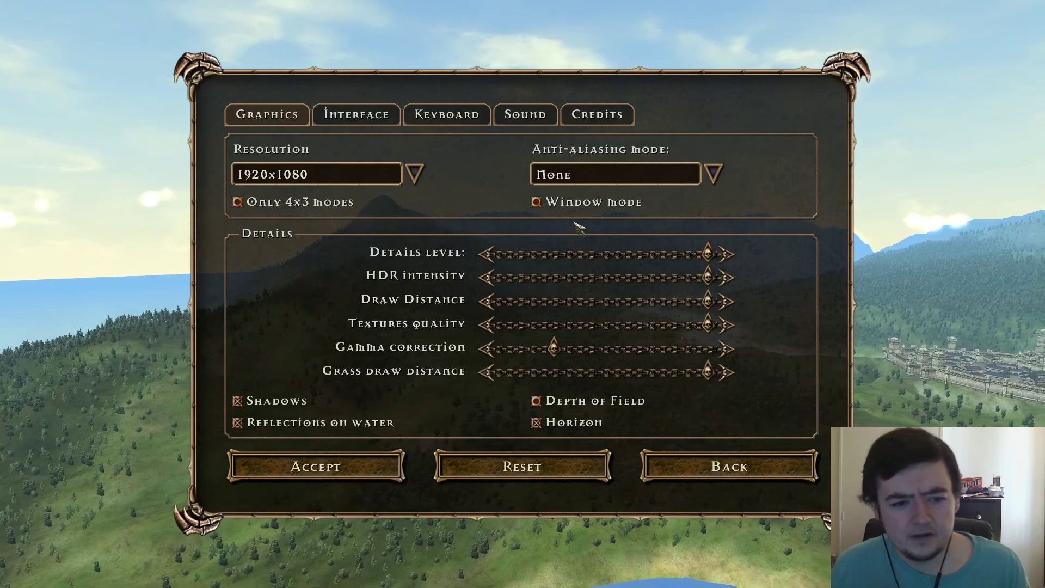
click(536, 202)
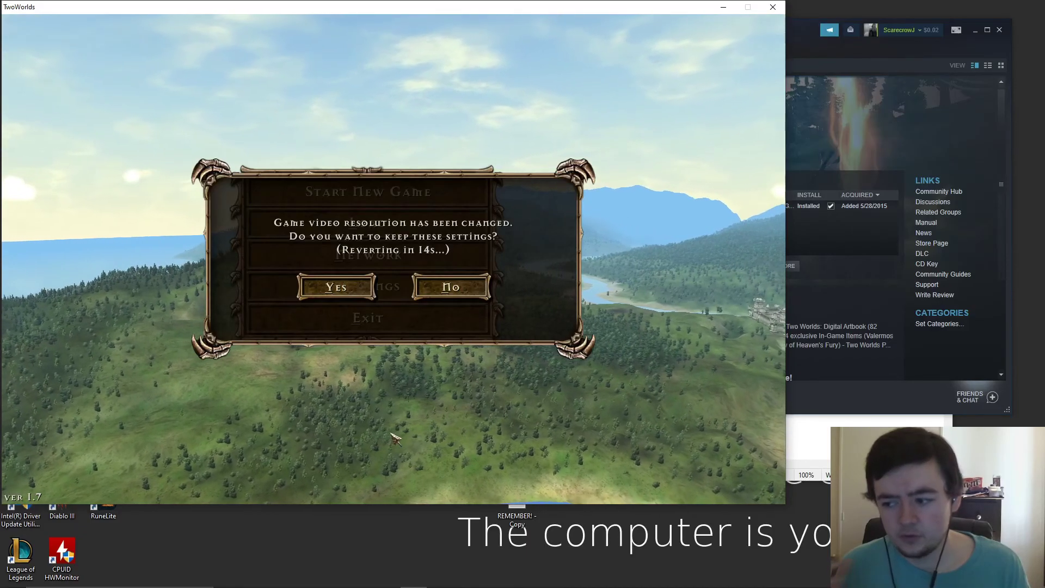
click(361, 288)
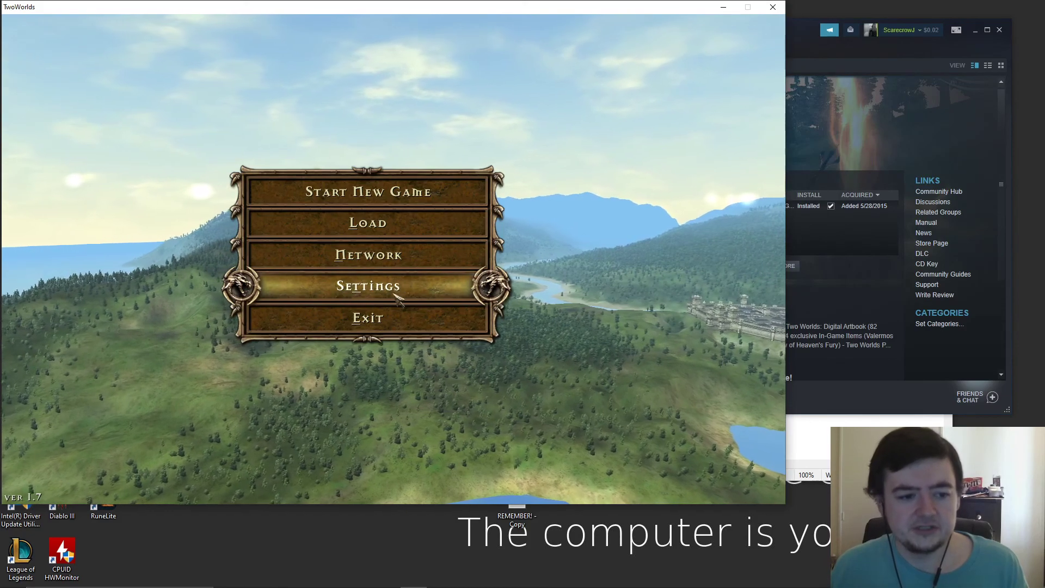
Step: Set the resolution to 1920x1080, keep it, and exit the game
click(396, 298)
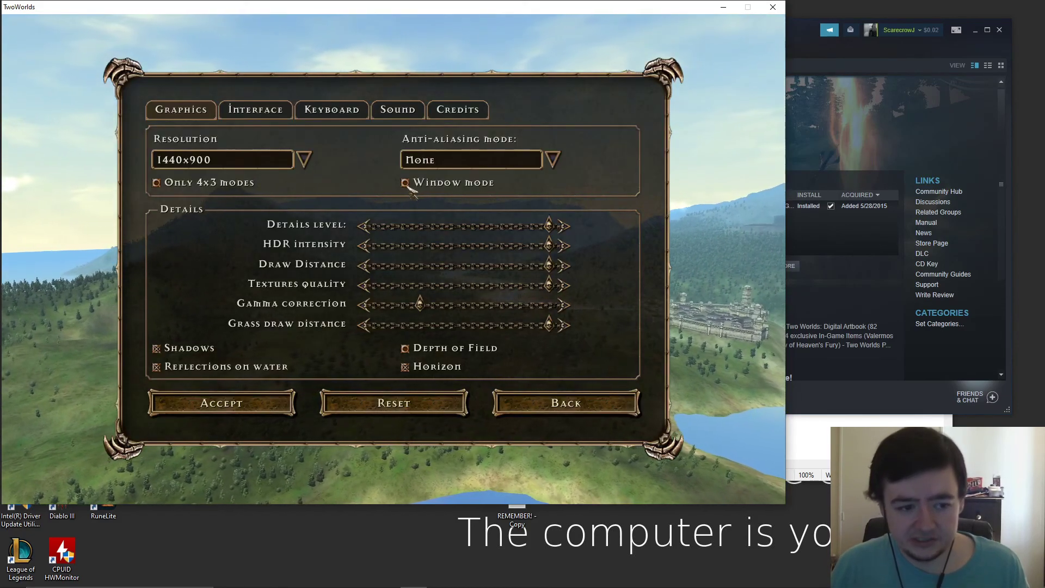
click(245, 160)
click(210, 276)
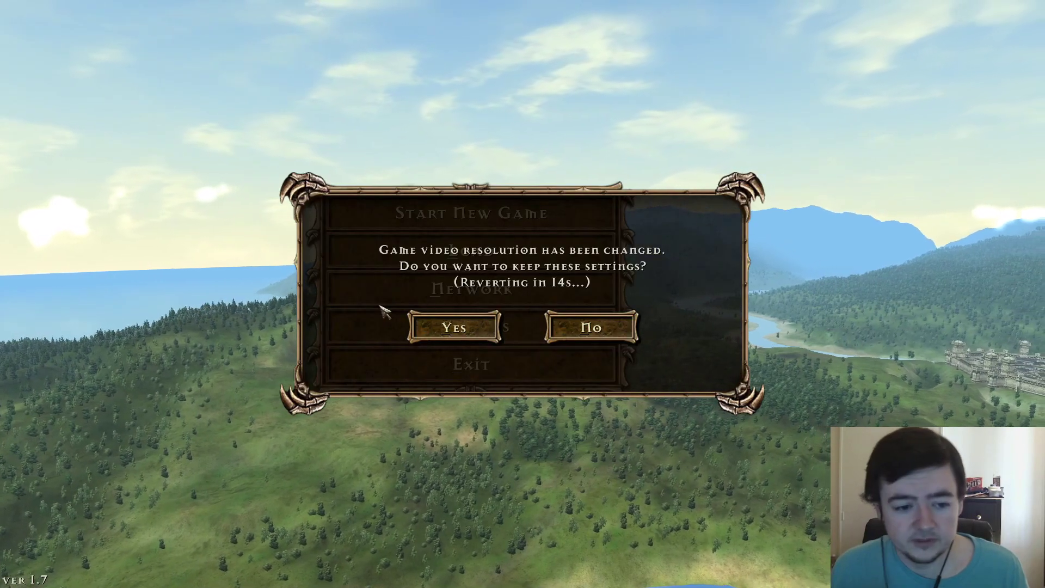
click(453, 325)
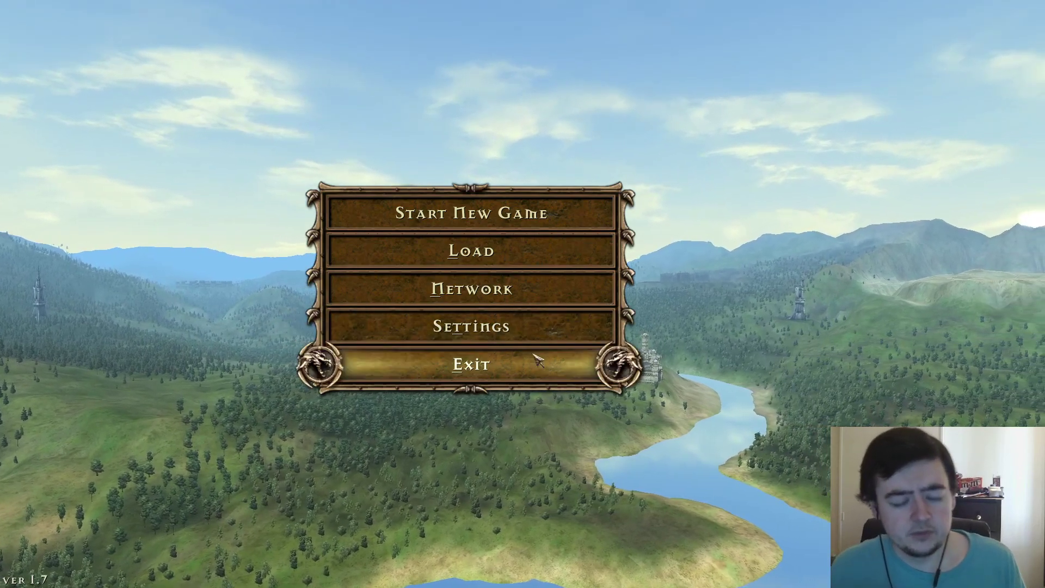
click(536, 357)
Step: Leave the game, move Notepad to the top-left, and select then deselect the fix steps
key(Escape)
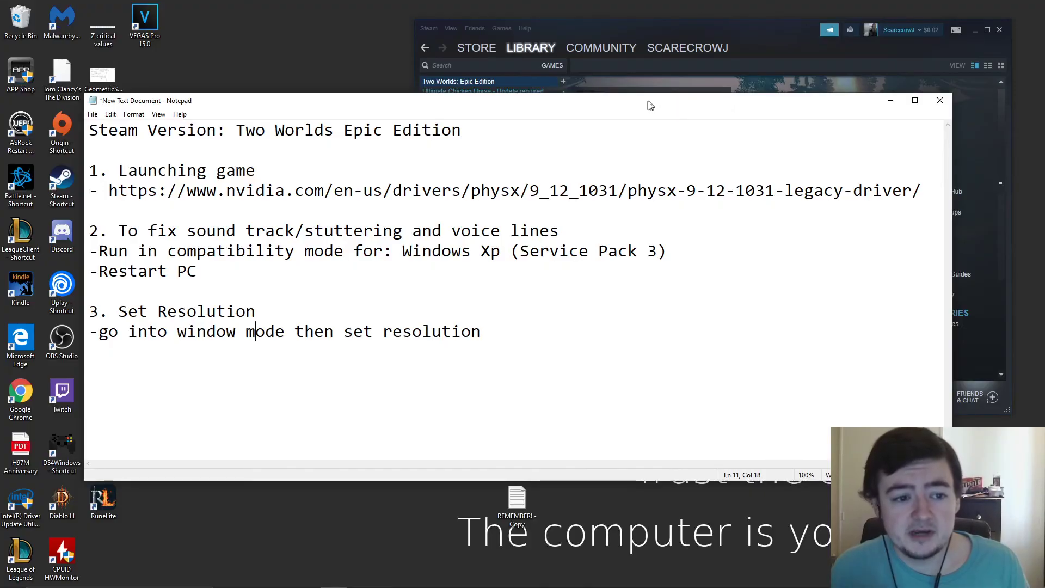
drag(650, 103, 587, 31)
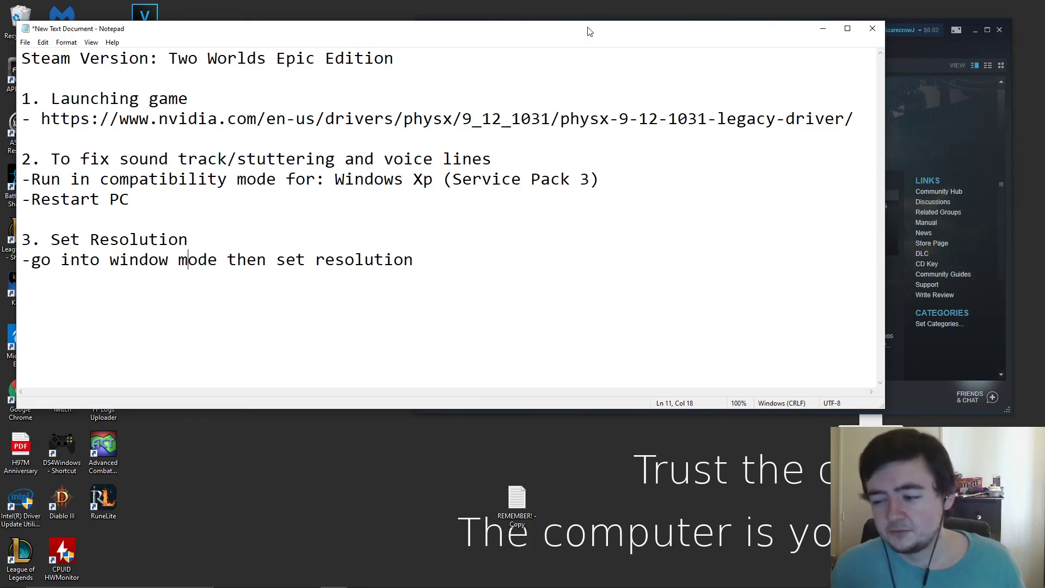
drag(415, 260, 106, 81)
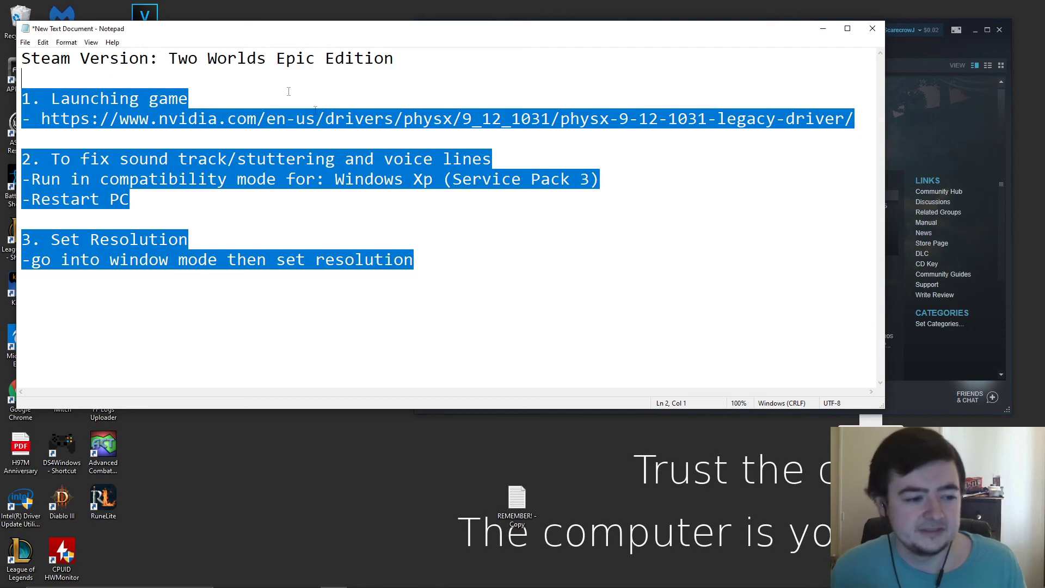
click(437, 267)
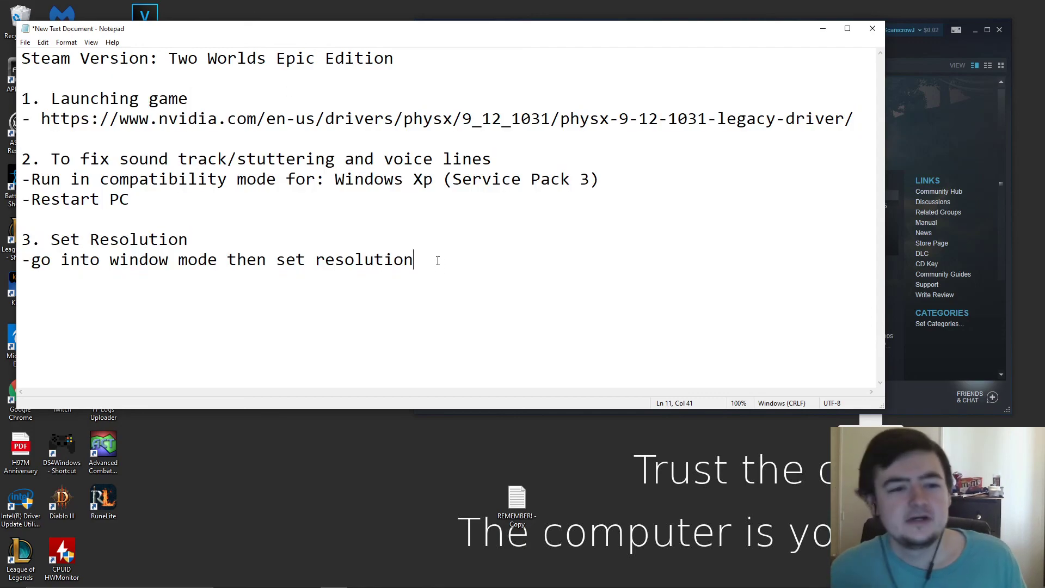